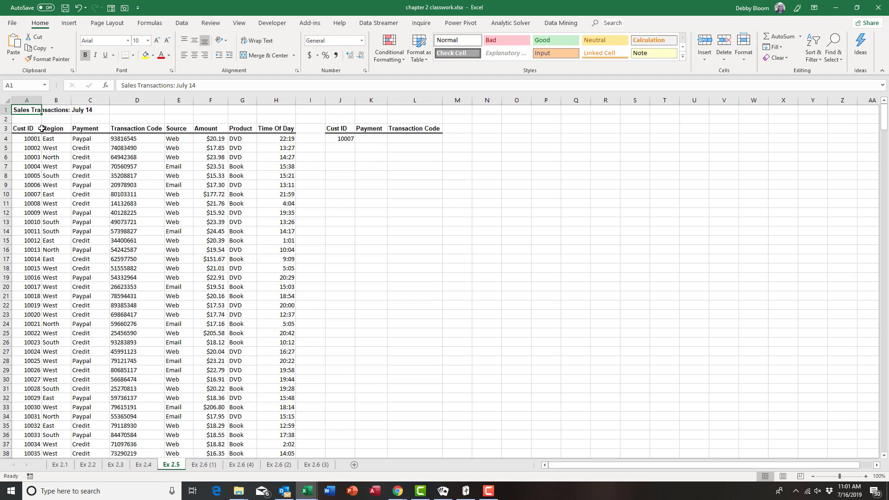
Step: Review customer 10007's row 10: Cust ID, Region, Payment Credit and Transaction Code
click(7, 194)
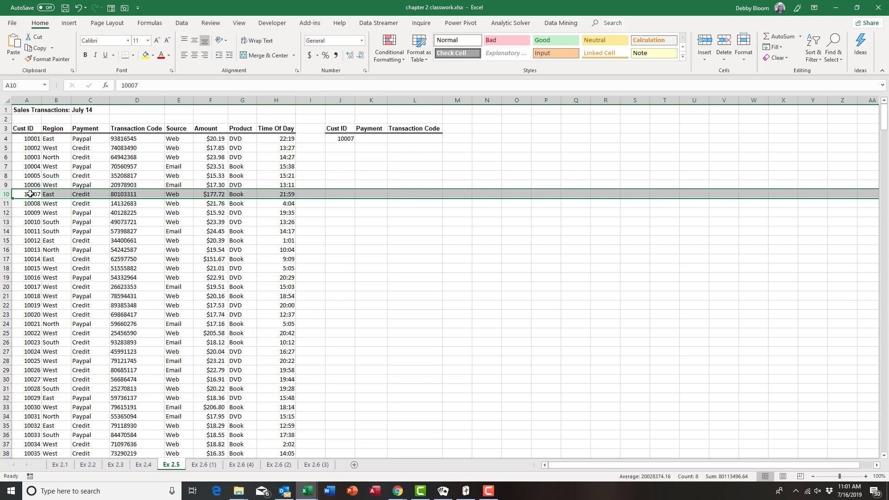
click(78, 194)
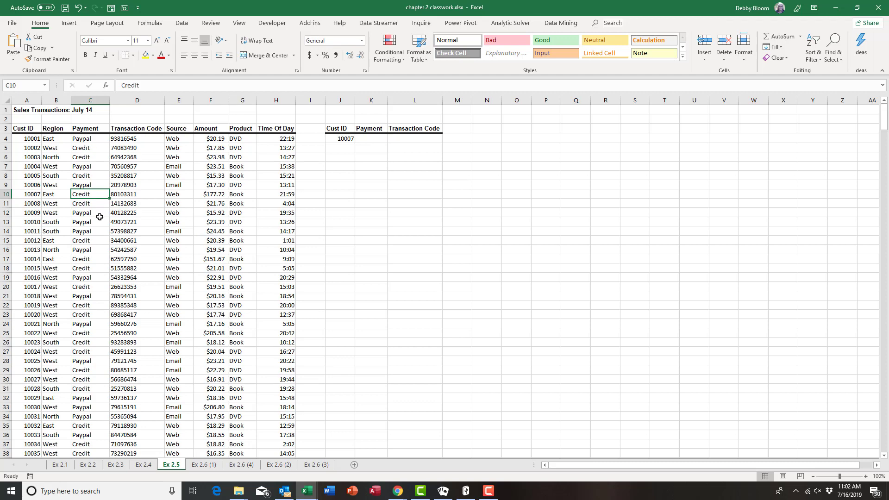
click(31, 194)
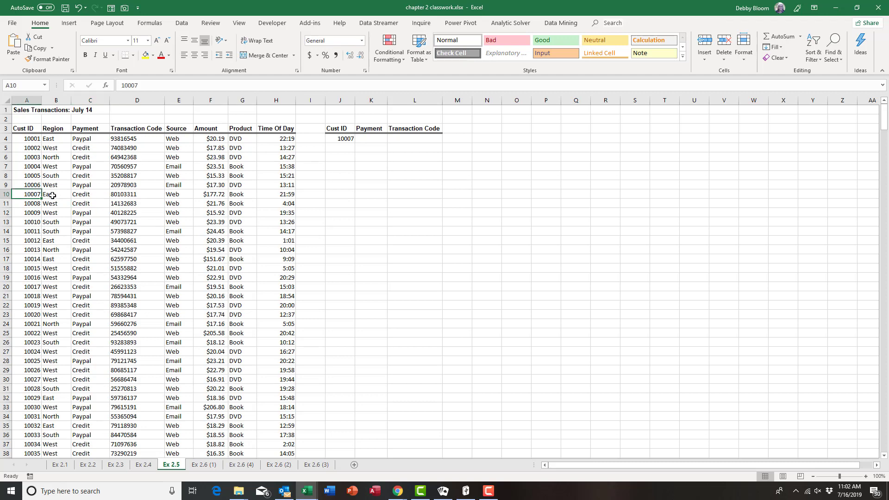
click(53, 194)
click(90, 193)
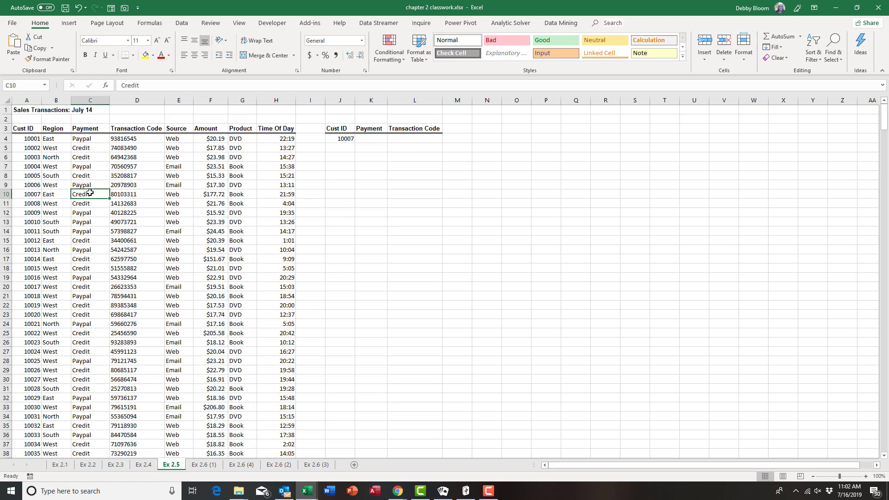
click(162, 194)
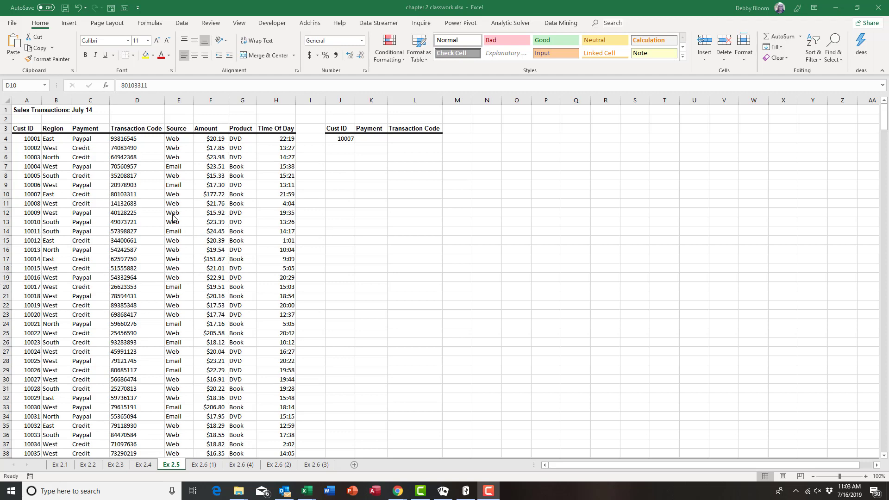
Step: Insert a VLOOKUP function into K4 from the Lookup & Reference functions
click(370, 140)
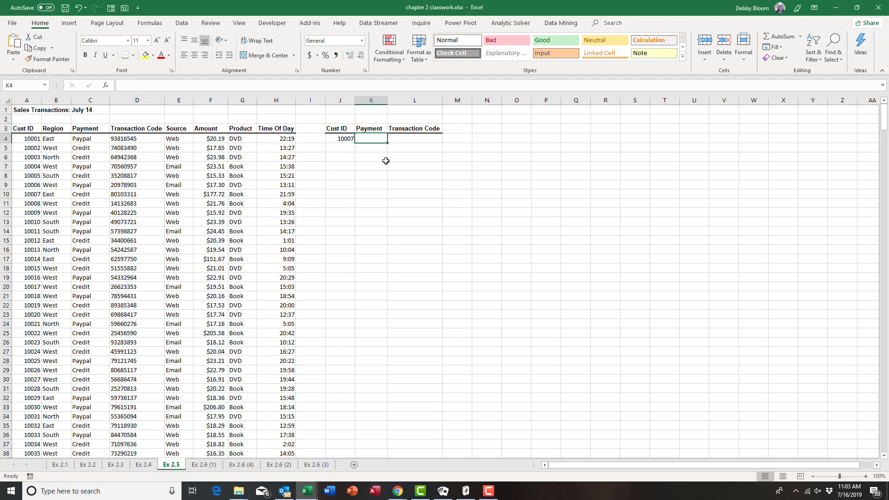
click(150, 26)
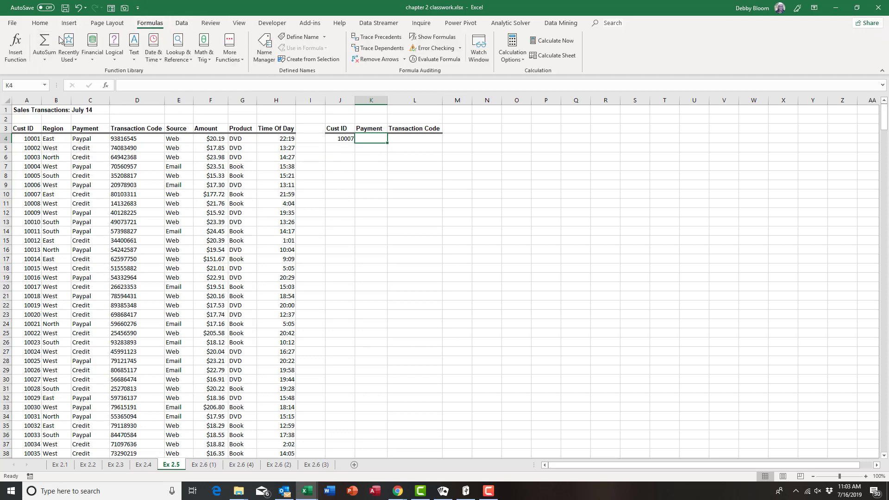
click(176, 54)
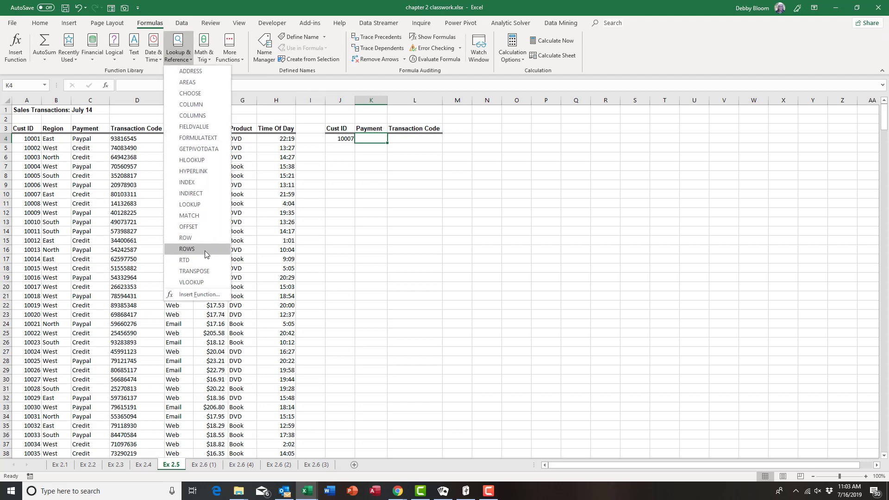
click(207, 282)
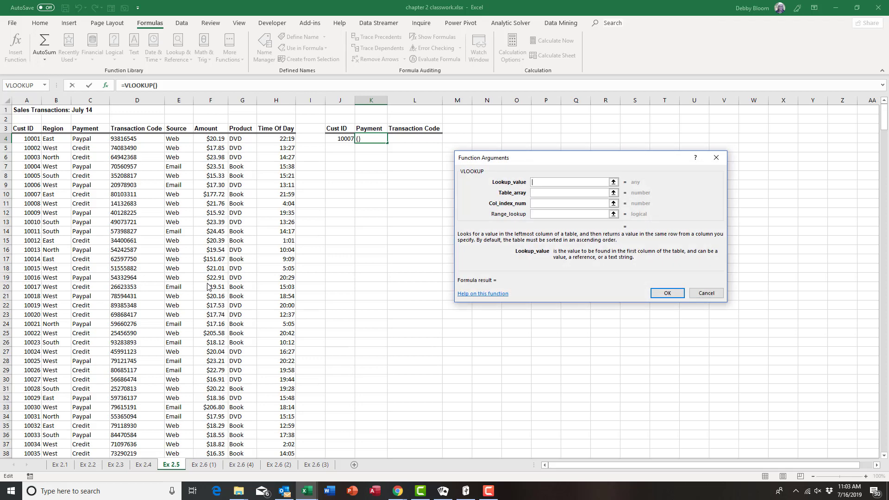
Step: Set the K4 VLOOKUP's lookup value to J4 and its table array to A4:H475
click(334, 138)
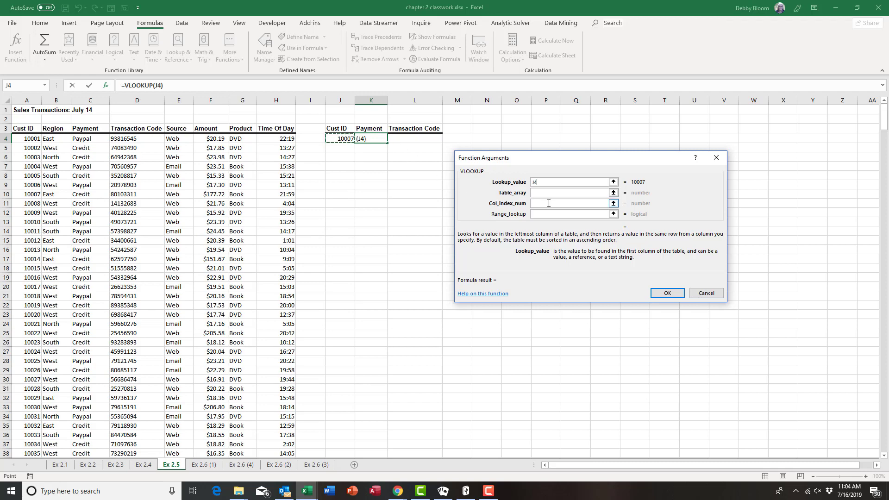
click(538, 193)
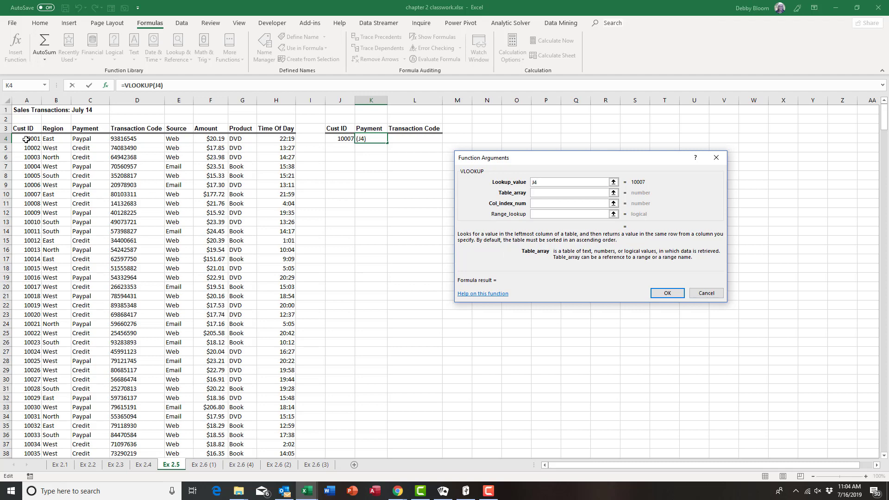
drag(26, 140, 268, 409)
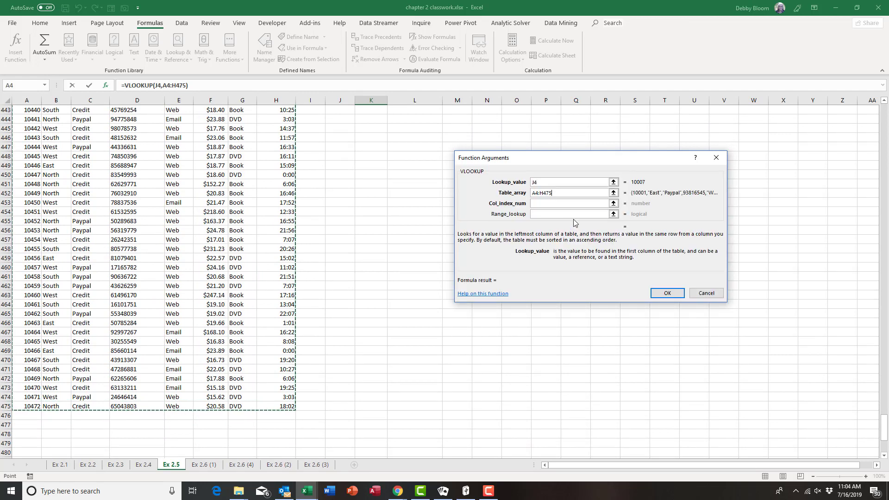
click(547, 201)
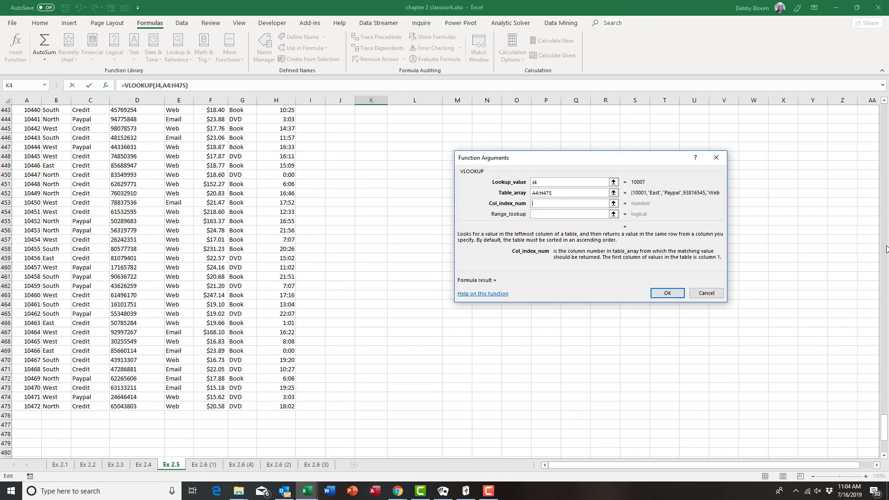
drag(879, 420, 885, 419)
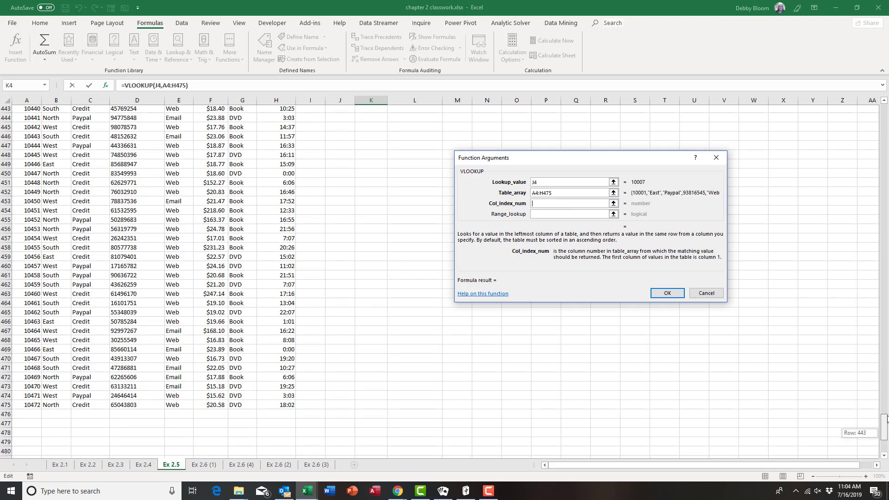
drag(887, 302, 887, 304)
drag(888, 230, 882, 101)
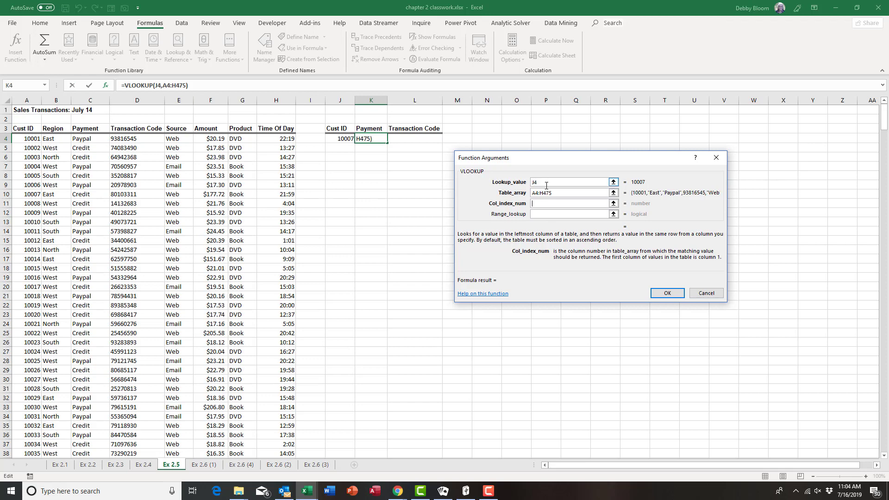
Step: Enter column index 3 and range lookup FALSE, completing =VLOOKUP(J4,A4:H475,3,FALSE) in K4
text(3)
click(535, 215)
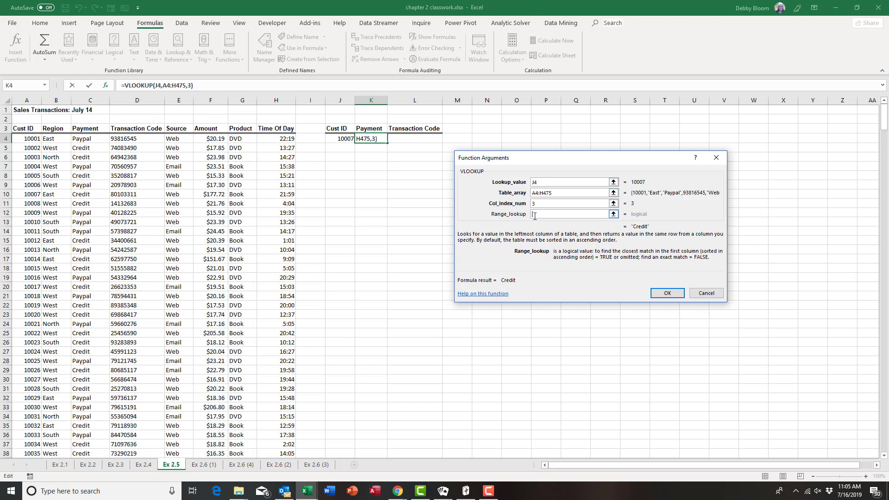
text(false)
click(669, 294)
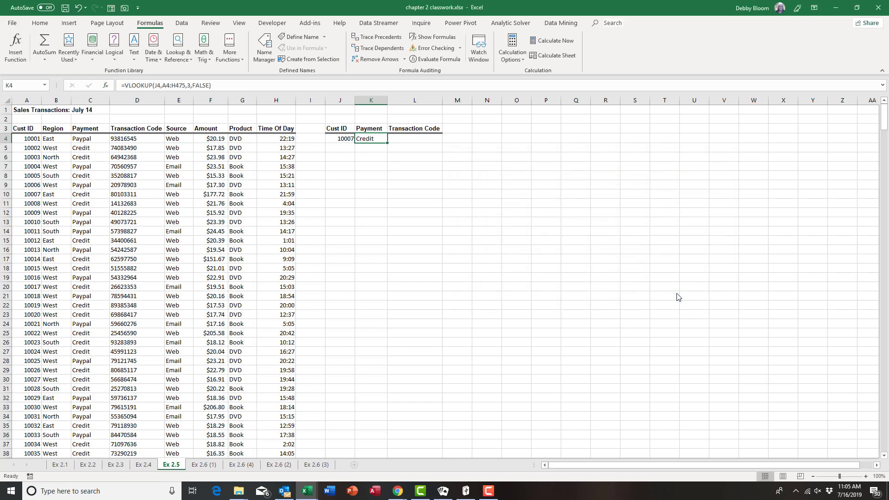
Step: Enter Cust ID 10011 in J4 and verify against row 14 that K4 shows Paypal
click(345, 138)
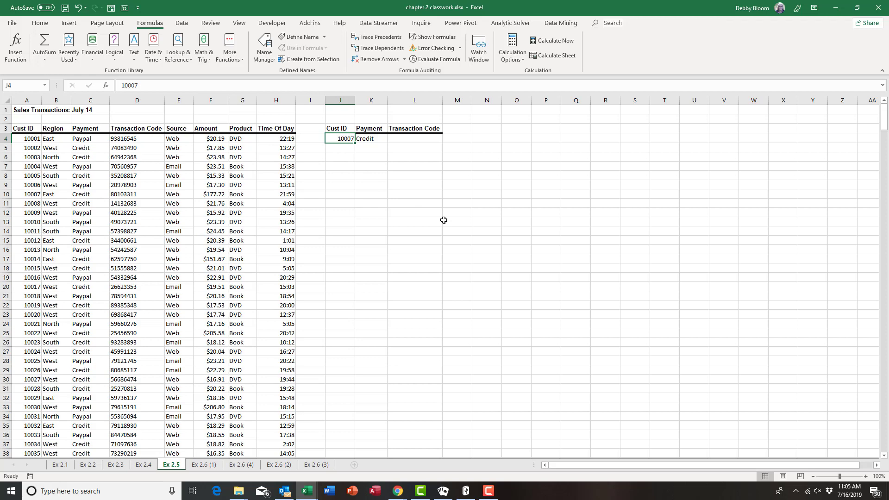
text(10011)
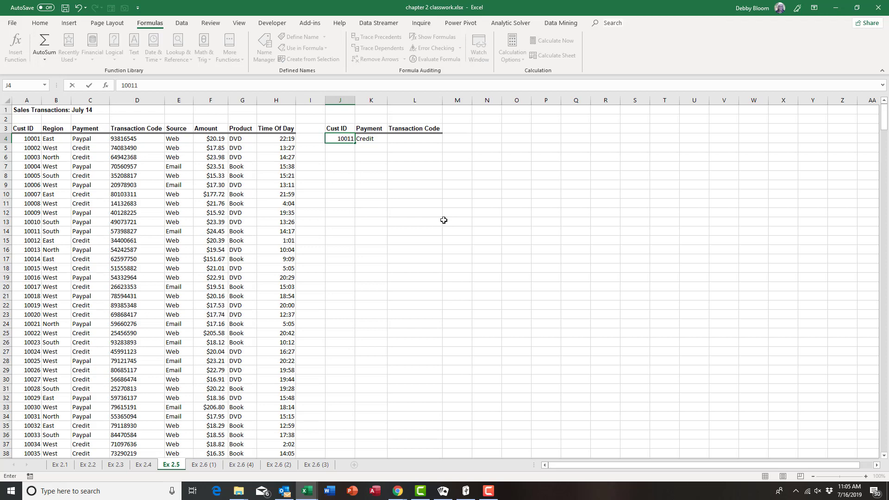
key(Return)
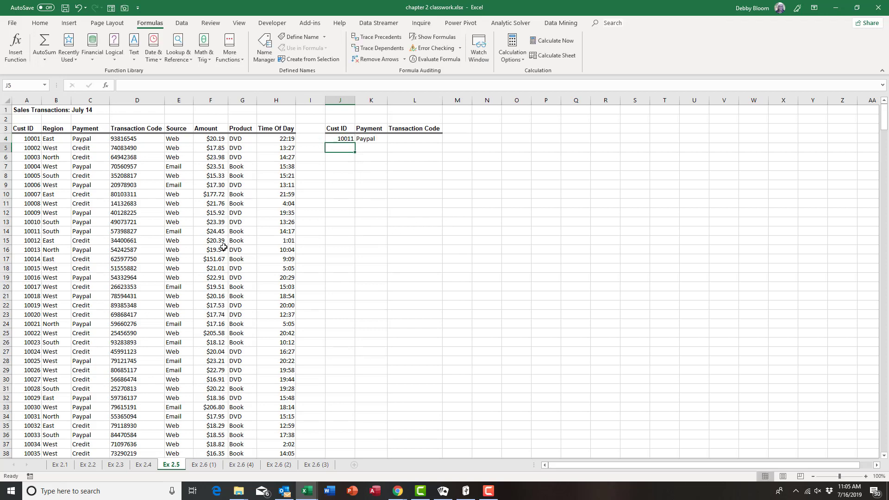
click(8, 231)
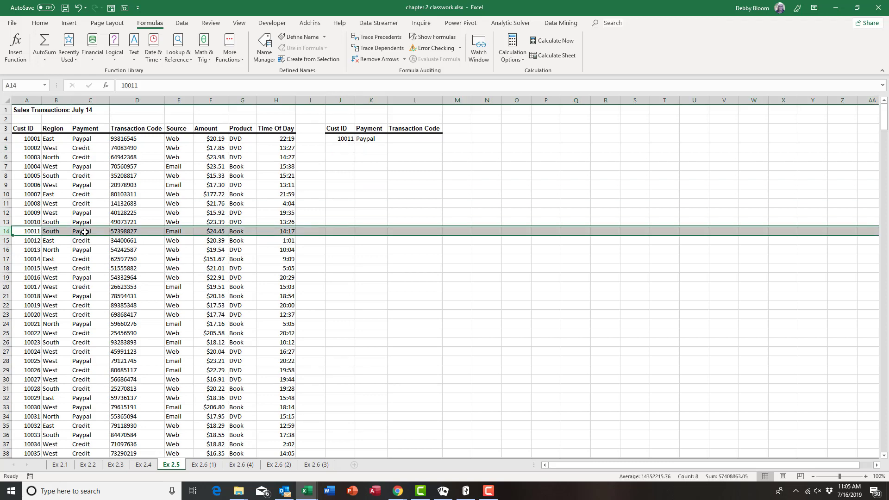
click(34, 139)
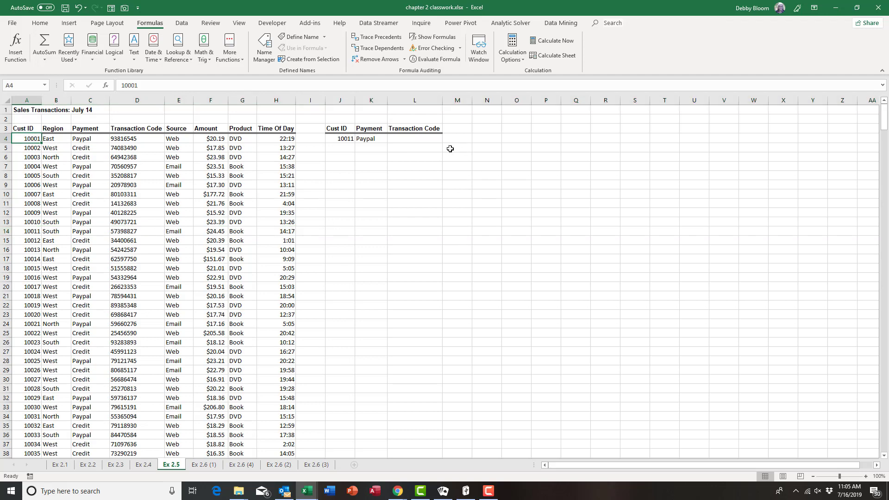
Step: Insert a VLOOKUP in L4 with lookup value J4 and table array A4:H475
click(410, 139)
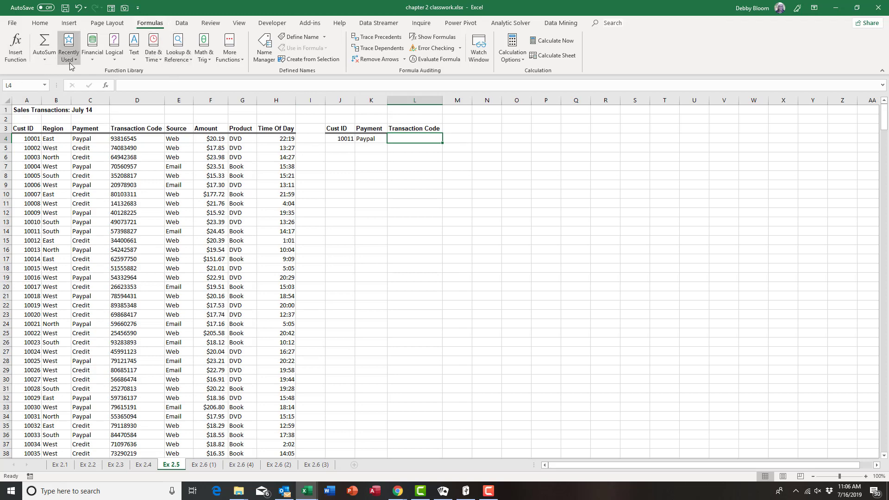
click(172, 56)
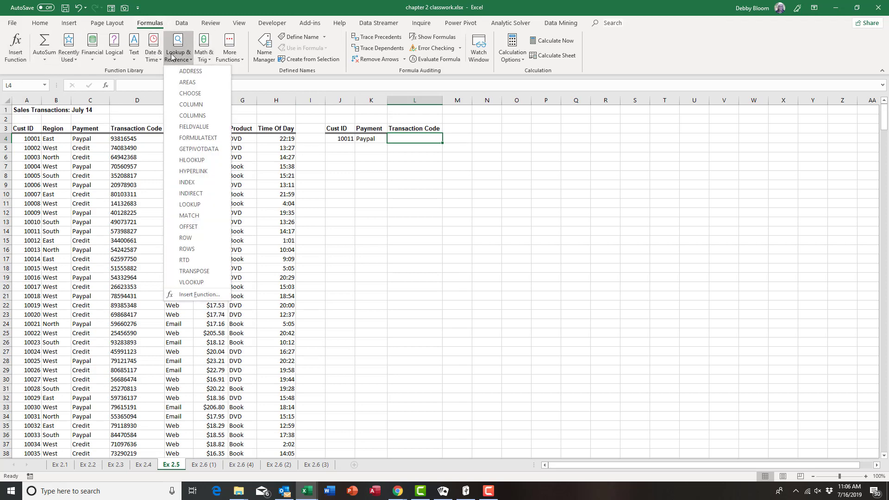
click(194, 284)
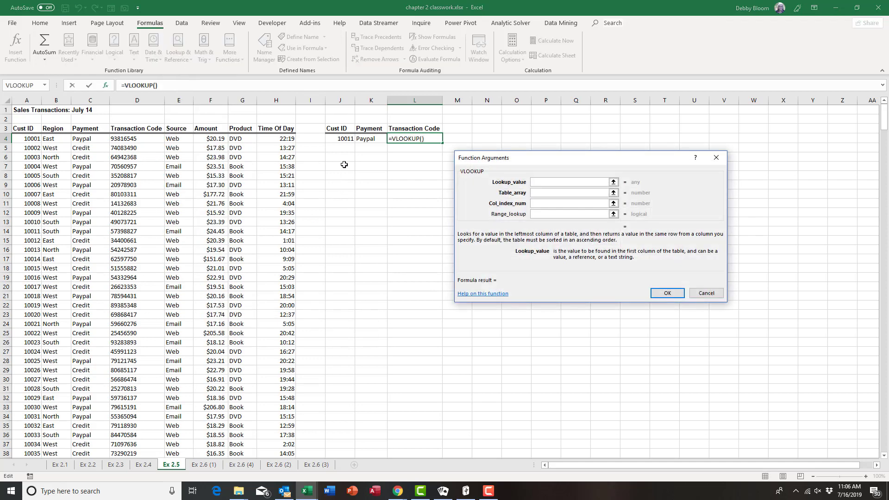
click(343, 138)
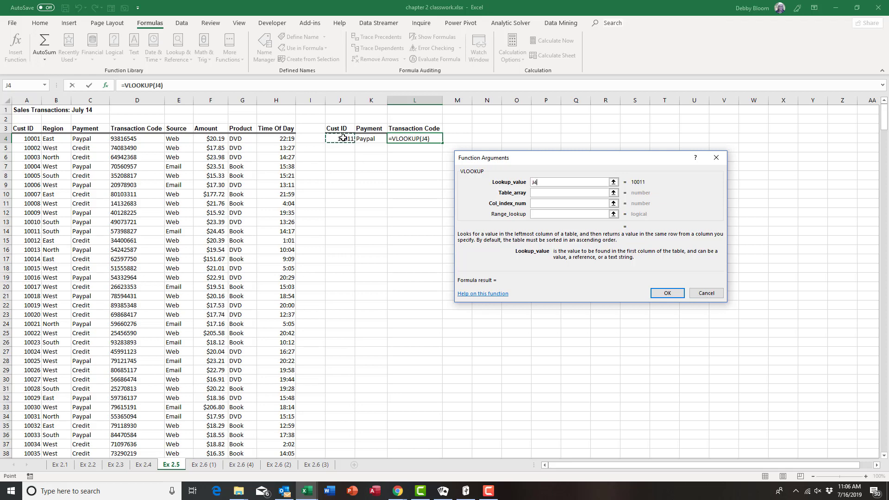
click(545, 192)
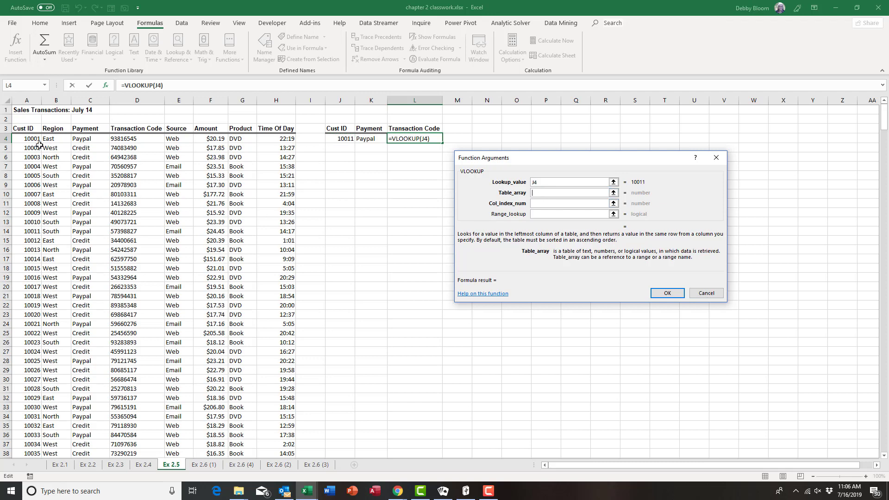
drag(32, 139, 270, 428)
click(545, 204)
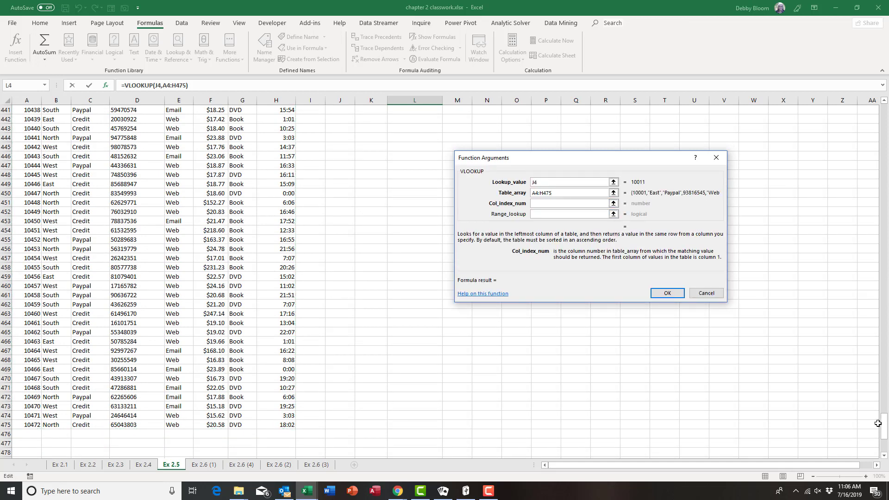
drag(885, 425, 888, 360)
drag(888, 230, 882, 105)
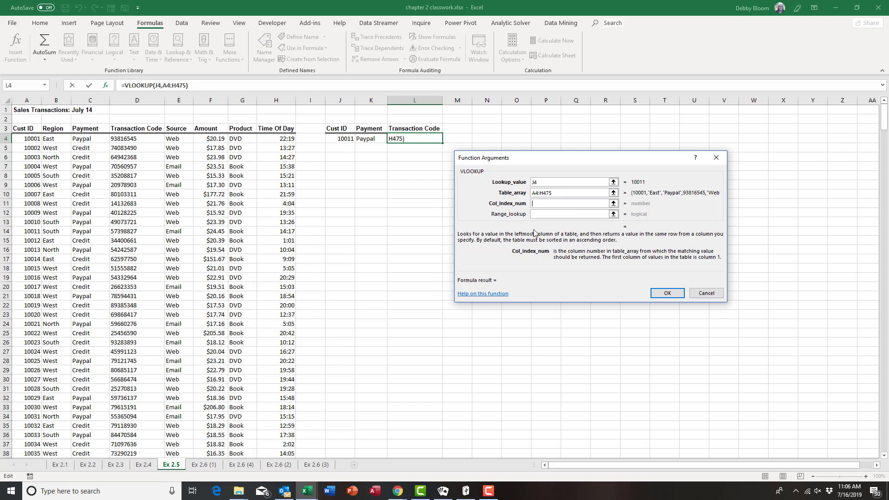
Step: Set column index 4 and range lookup FALSE, giving Transaction Code 57398827 in L4
click(532, 204)
text(4)
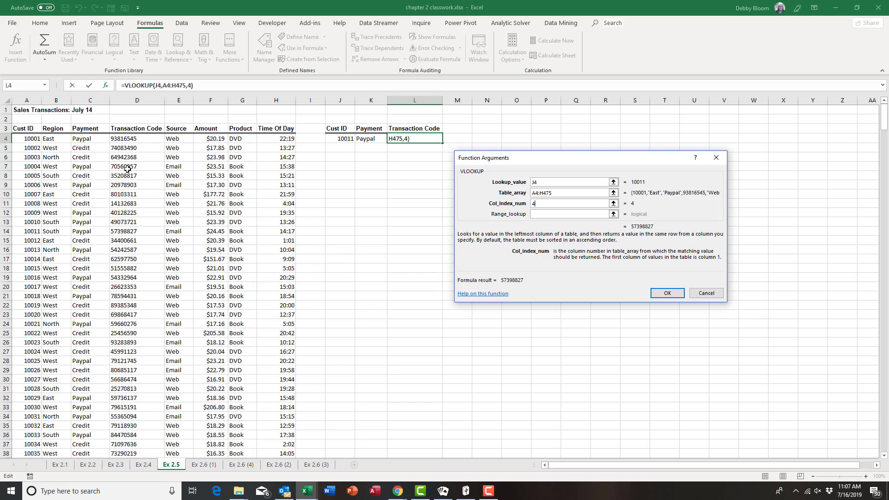
click(551, 214)
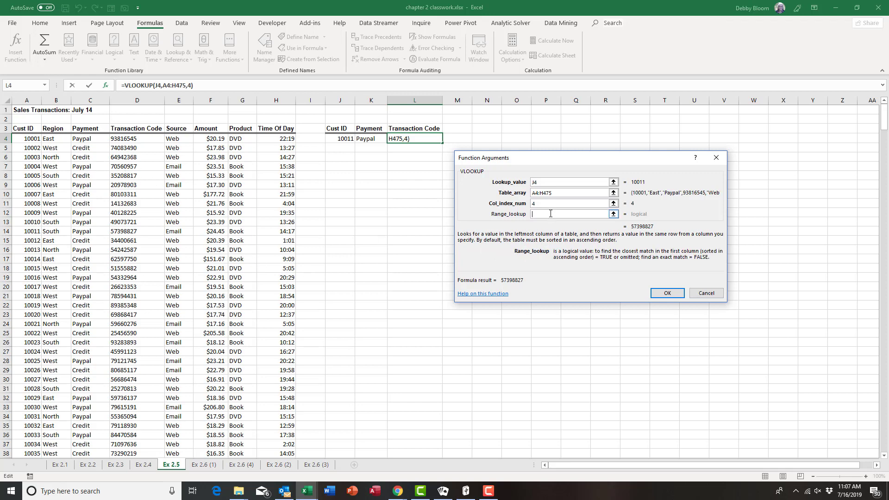
text(false)
click(659, 298)
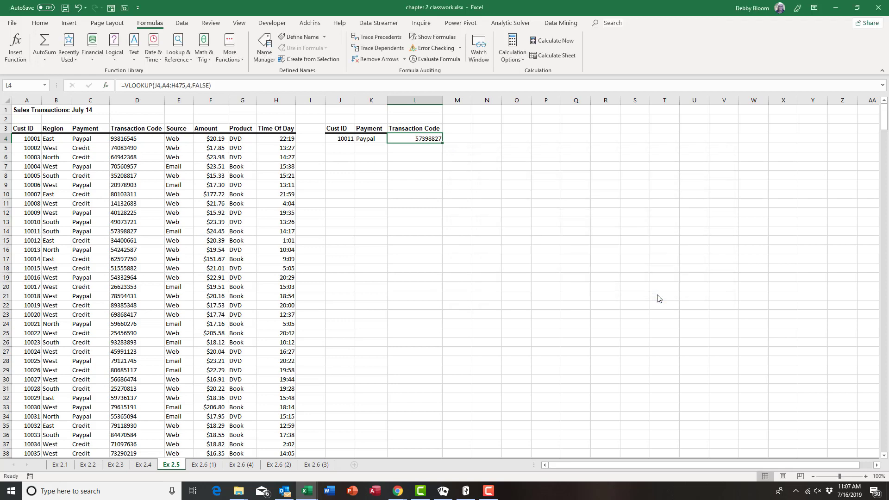
Step: Enter Cust ID 10007 in J4, check it against row 10, then clear J4 to show #N/A
click(341, 140)
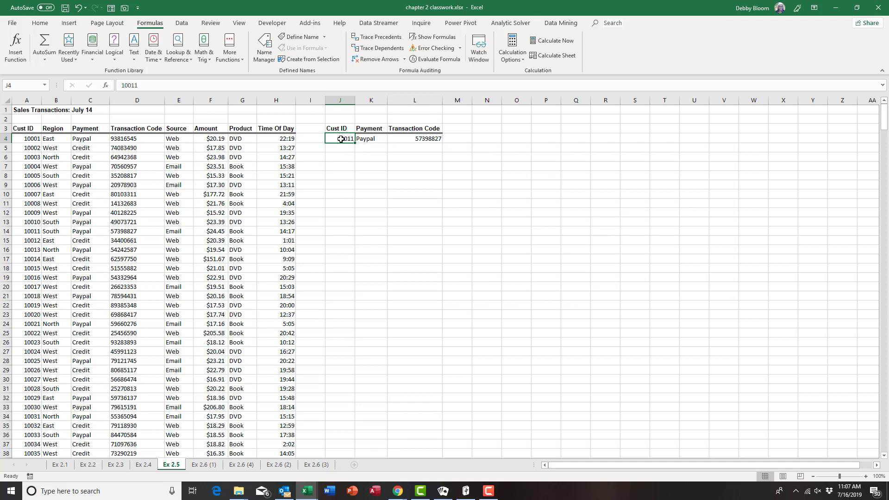
text(1000)
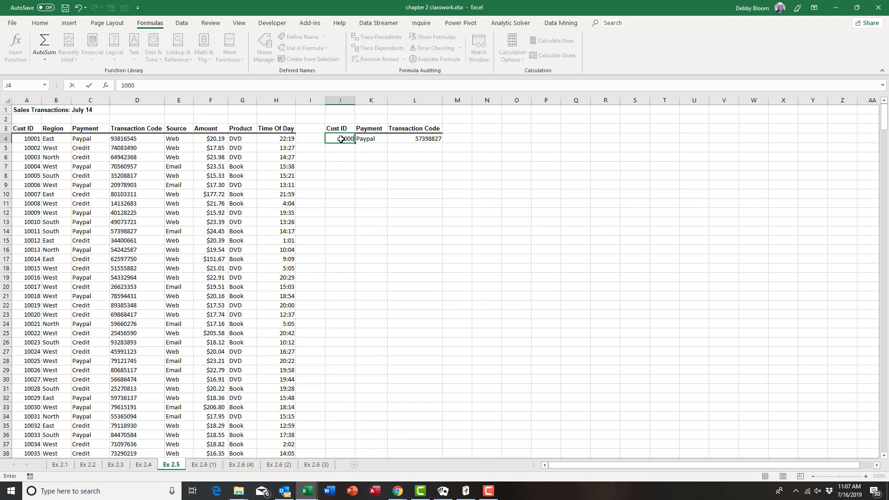
text(7)
key(Return)
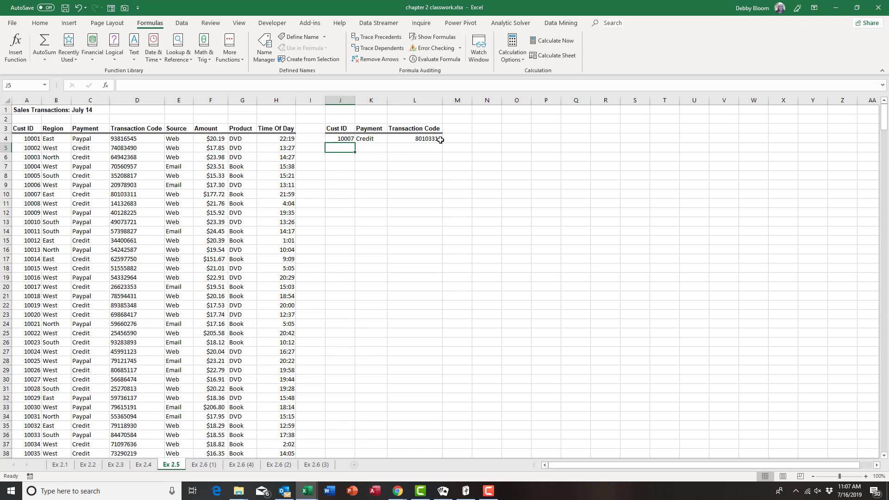
click(3, 194)
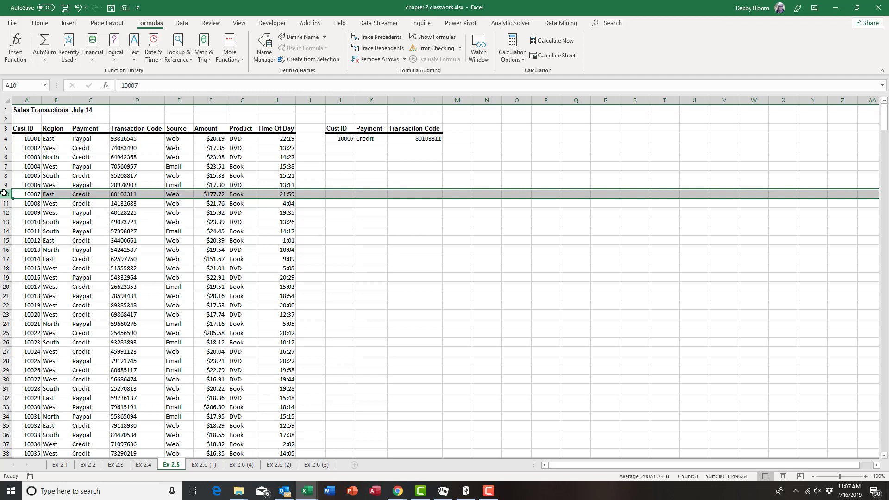
click(347, 138)
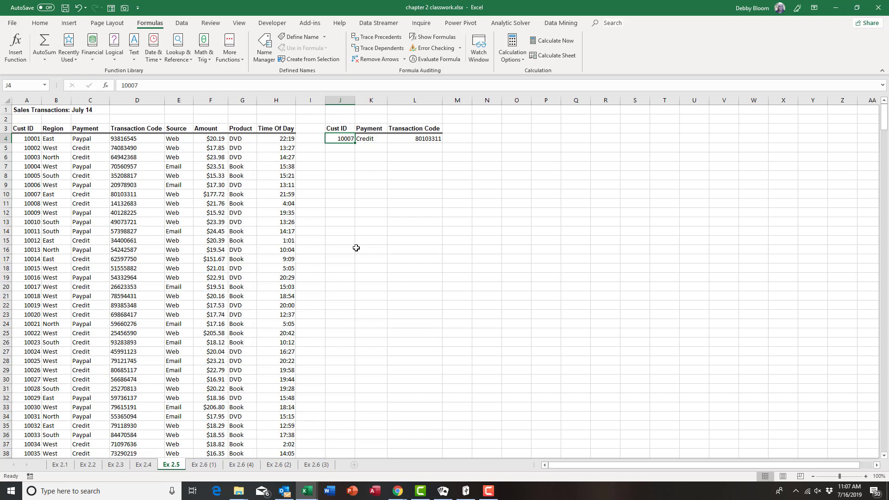
key(Delete)
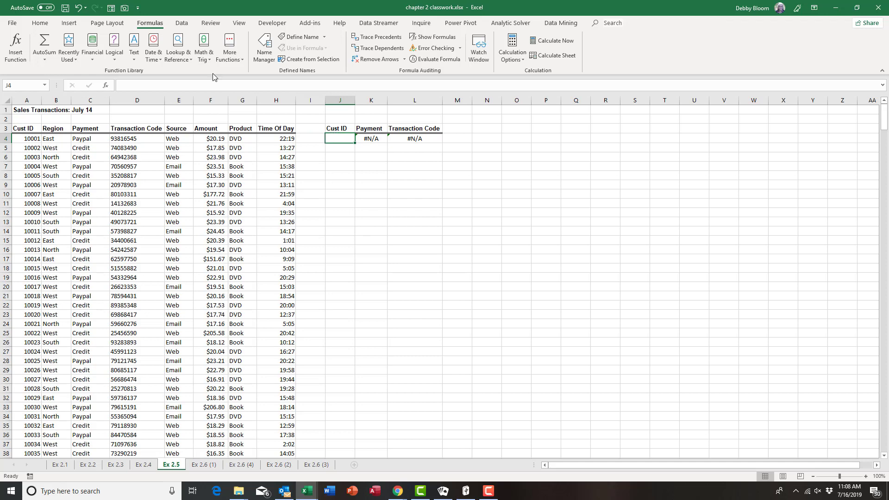
Step: Add List data validation to J4 with source =$A$4:$A$475
click(182, 24)
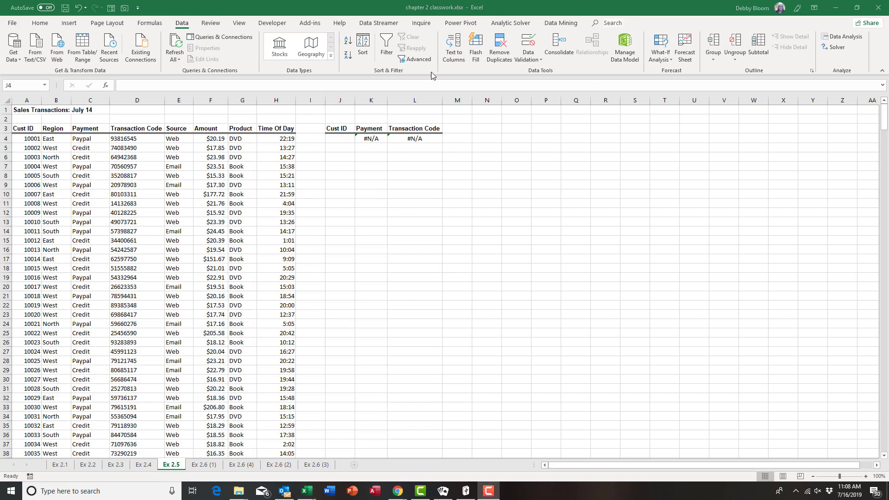
click(529, 58)
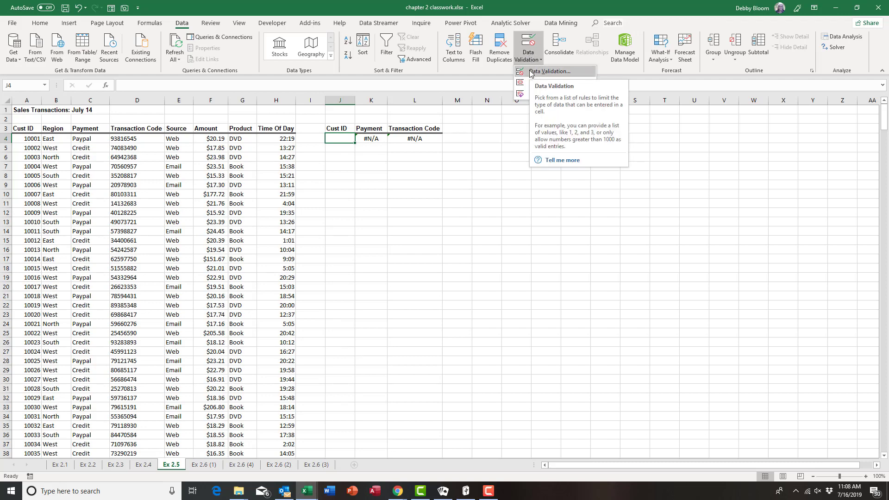
click(530, 72)
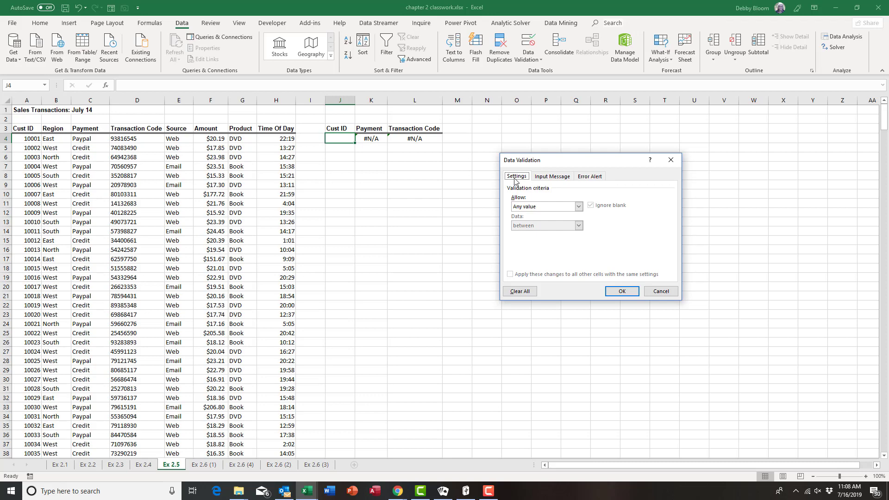
click(578, 206)
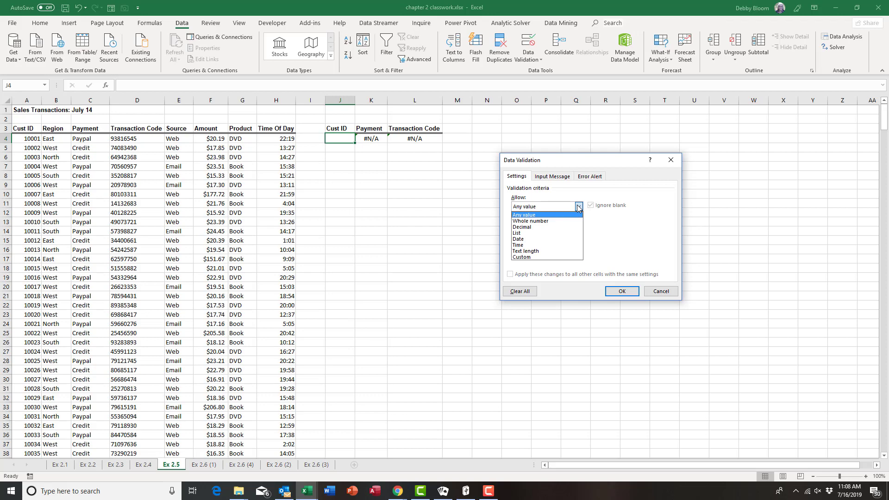
click(558, 236)
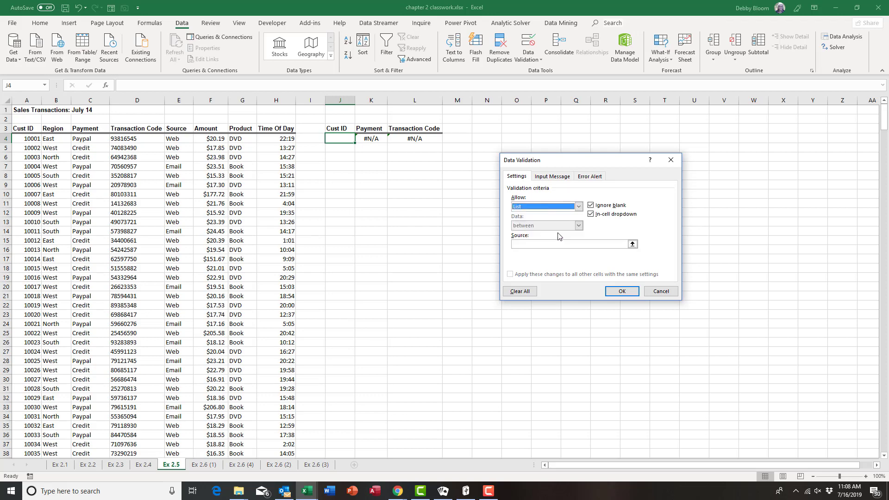
click(518, 245)
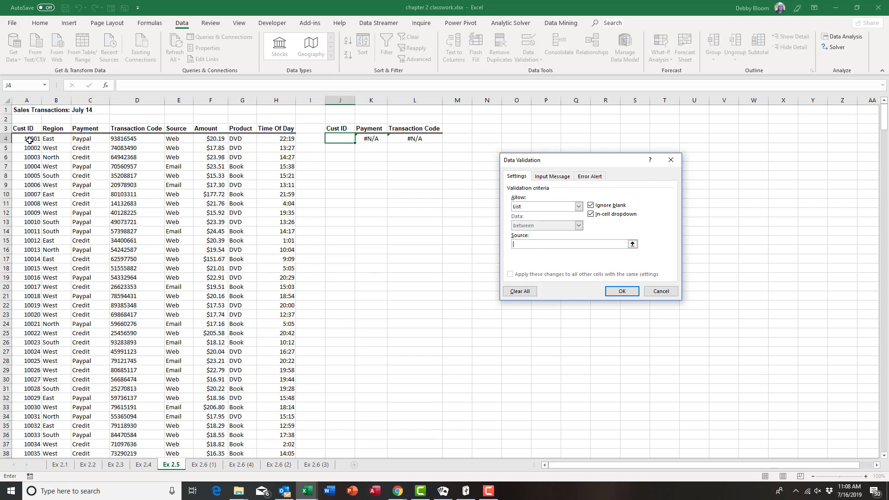
drag(30, 141, 30, 424)
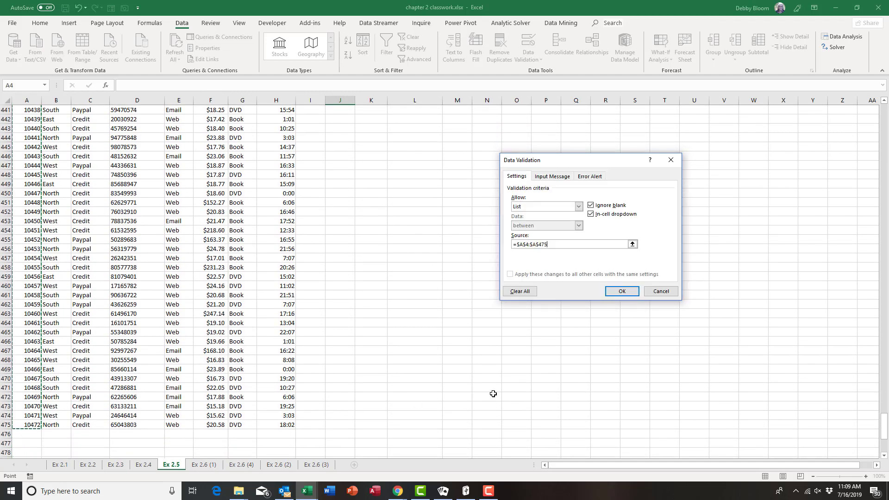
click(622, 291)
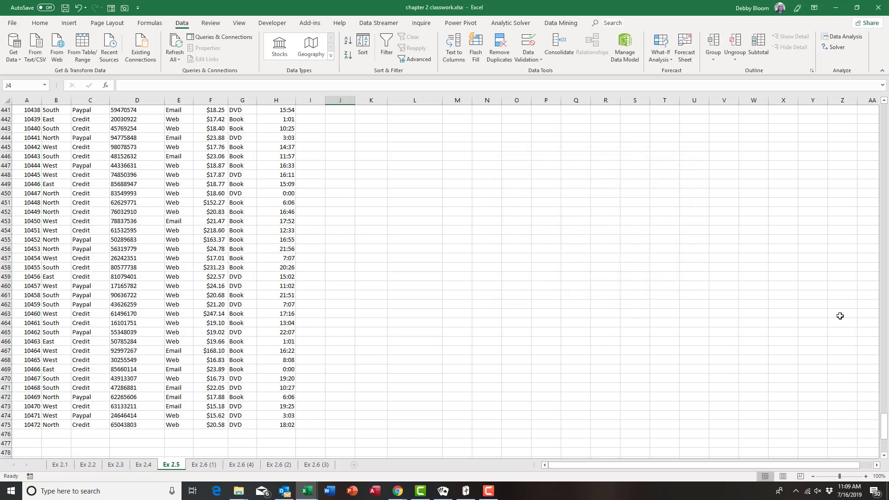
Step: Pick Cust ID 10205 and then 10007 from J4's dropdown list
drag(886, 420, 868, 101)
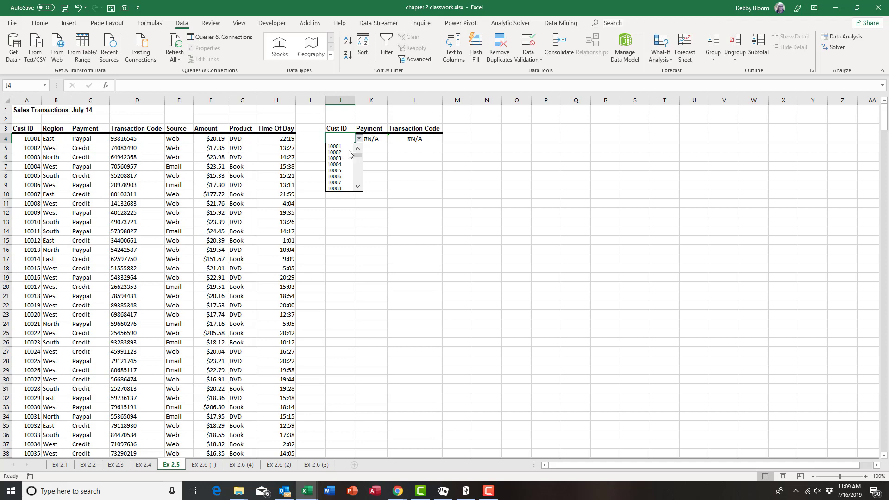
scroll(349, 166, down, 20)
click(339, 171)
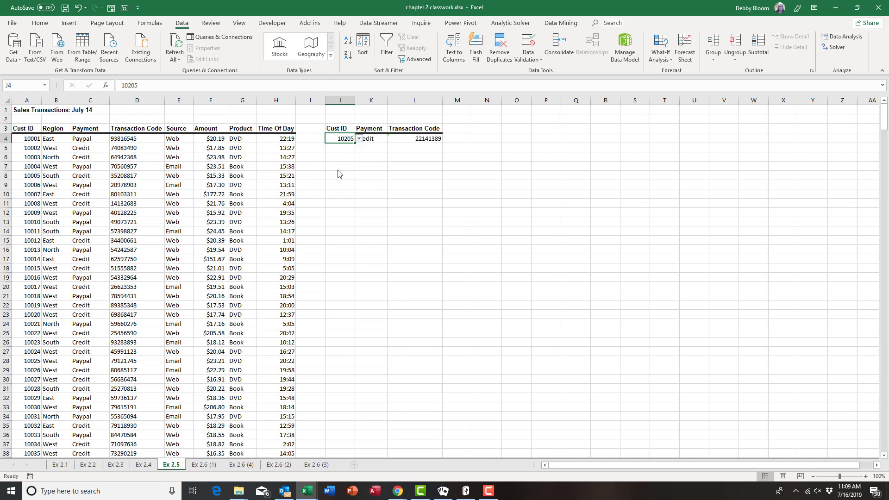
click(359, 139)
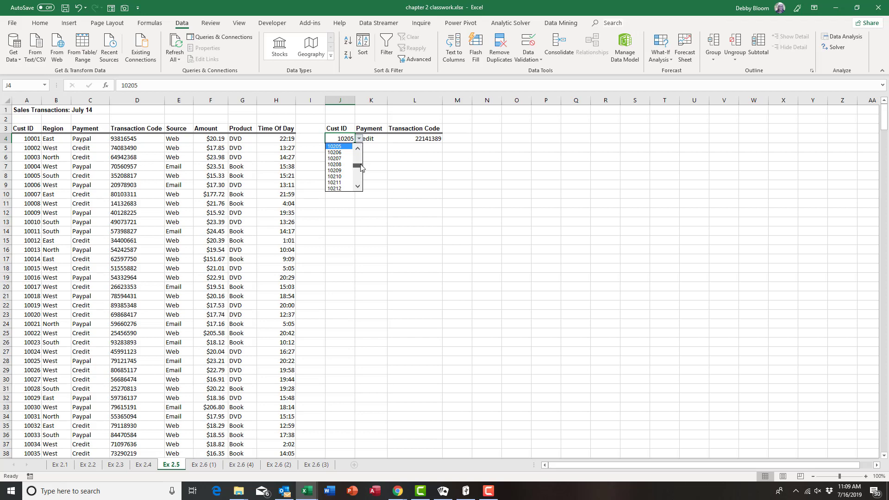
drag(361, 166, 362, 154)
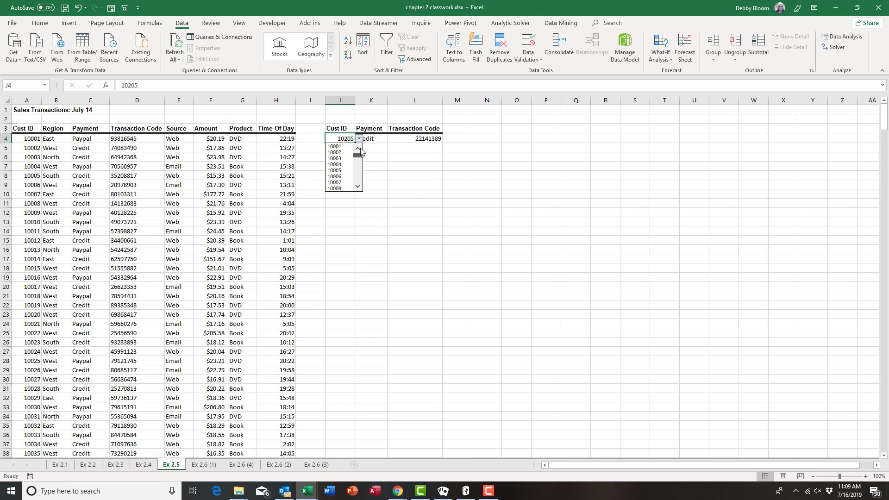
click(345, 183)
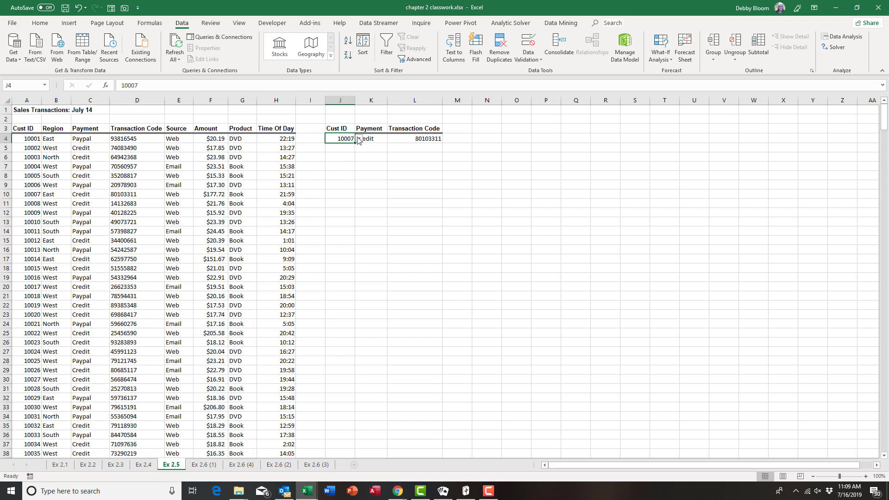
click(369, 158)
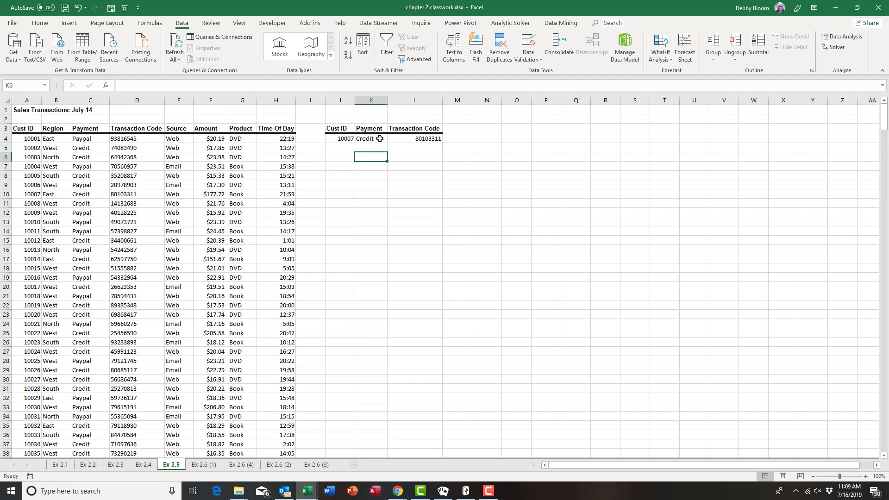
Step: Pick Cust ID 10200 from J4's dropdown, showing Credit and 69967343, then return to A1
click(338, 139)
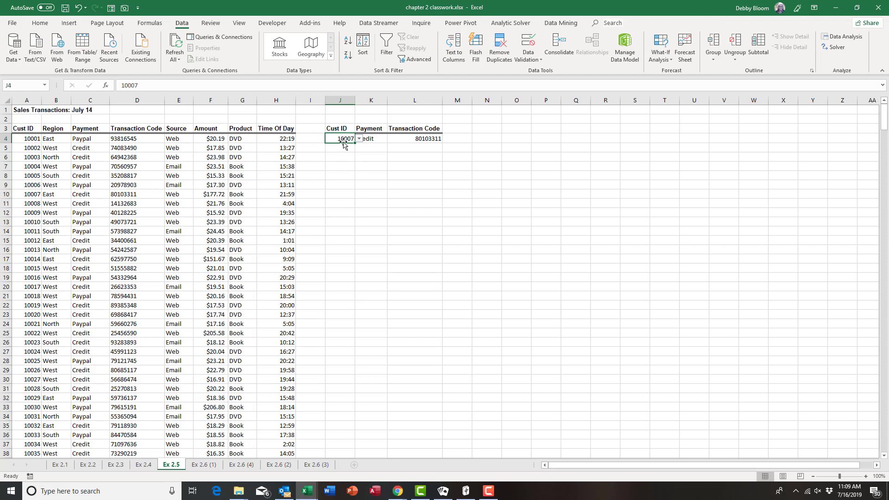
click(346, 163)
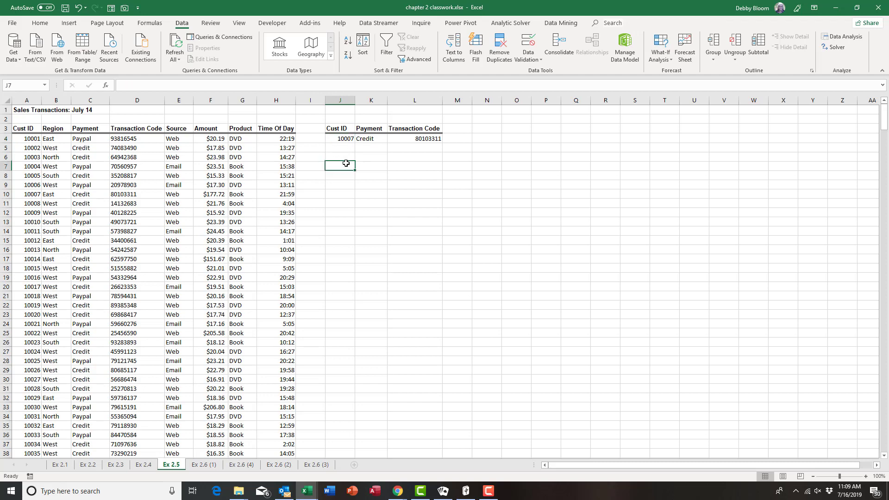
click(347, 136)
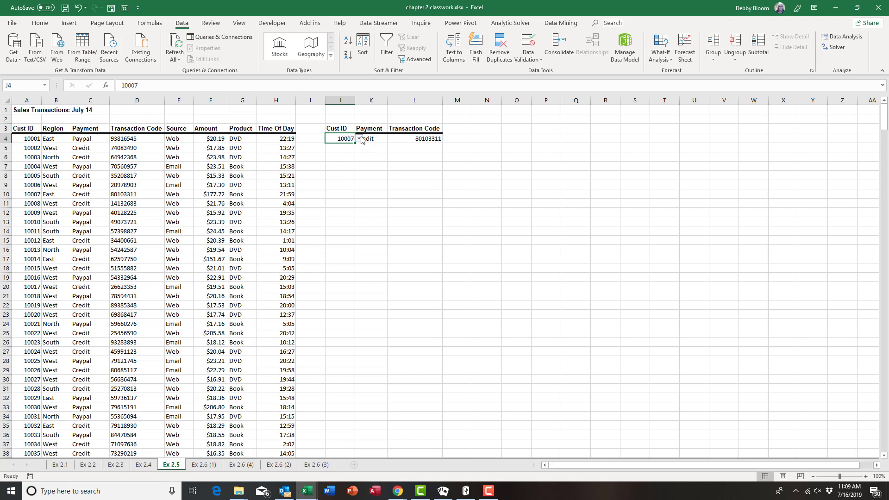
click(359, 139)
drag(358, 154, 360, 168)
click(344, 159)
click(350, 160)
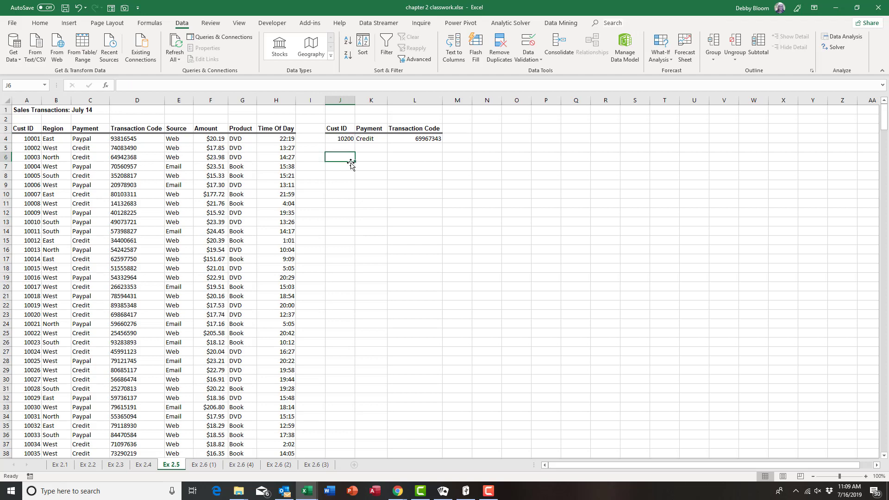
click(29, 111)
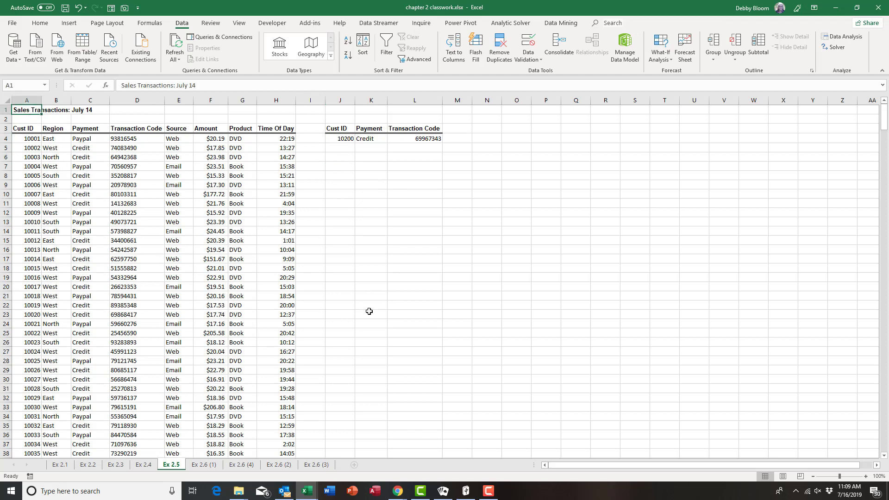